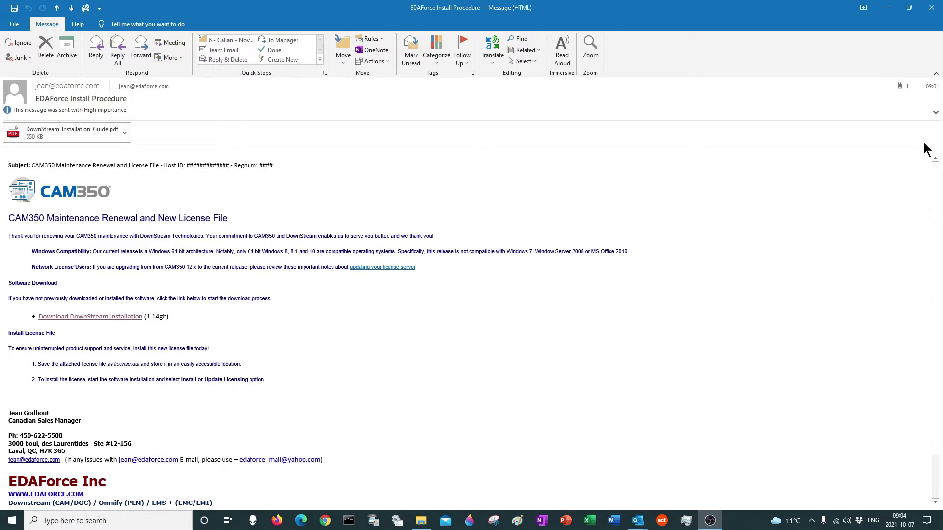
Open the DownStream_Installation_Guide.pdf attachment in the EDAForce install procedure email
left_click(71, 131)
double_click(72, 131)
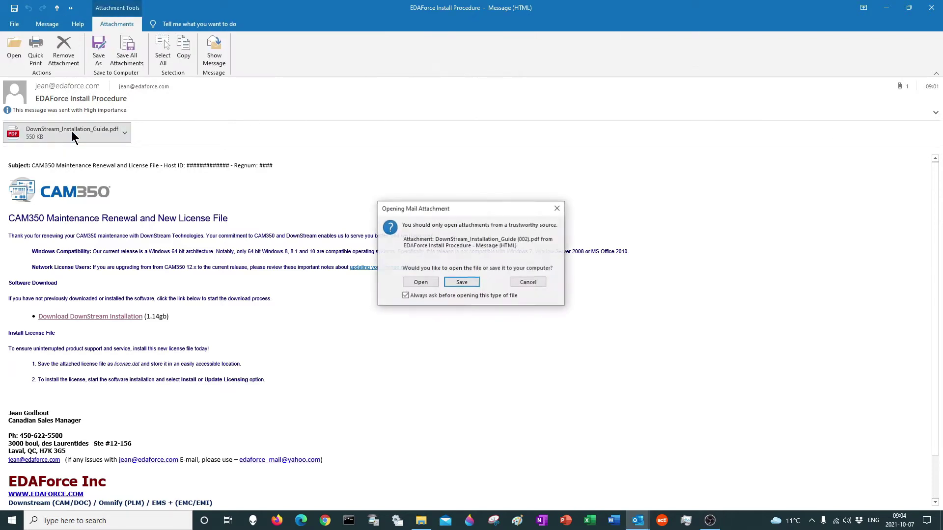
Open the guide in Edge and read the 'New Installation Process – Node Locked' section on pages 10–11
left_click(425, 282)
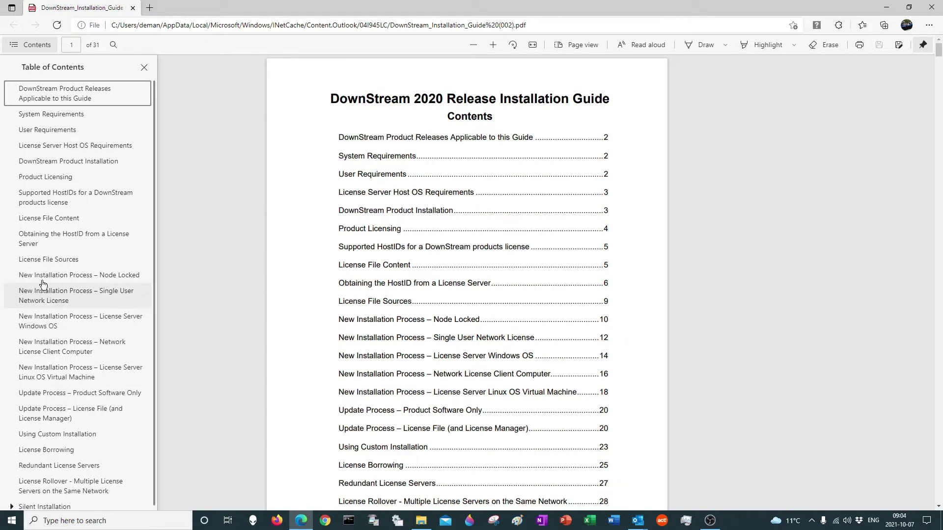
left_click(83, 276)
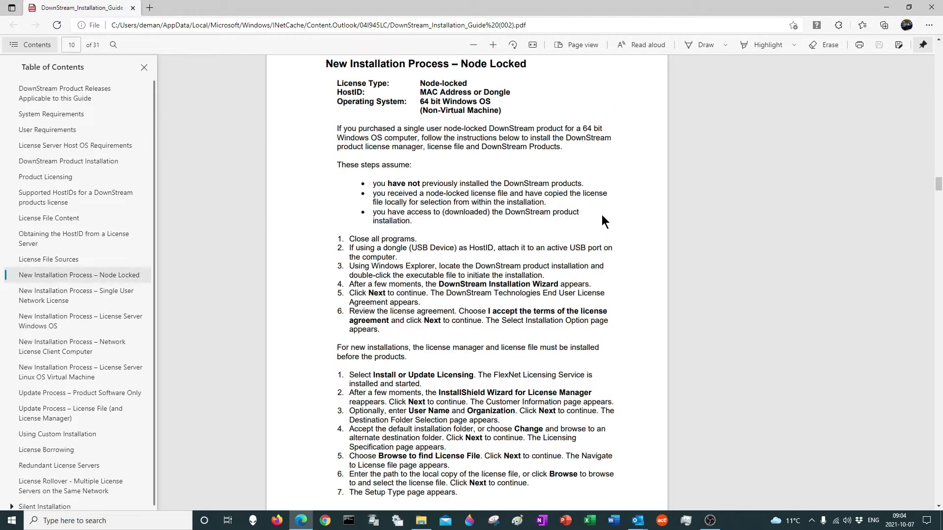
scroll(603, 217, "down", 3)
scroll(603, 217, "up", 3)
scroll(530, 253, "down", 9)
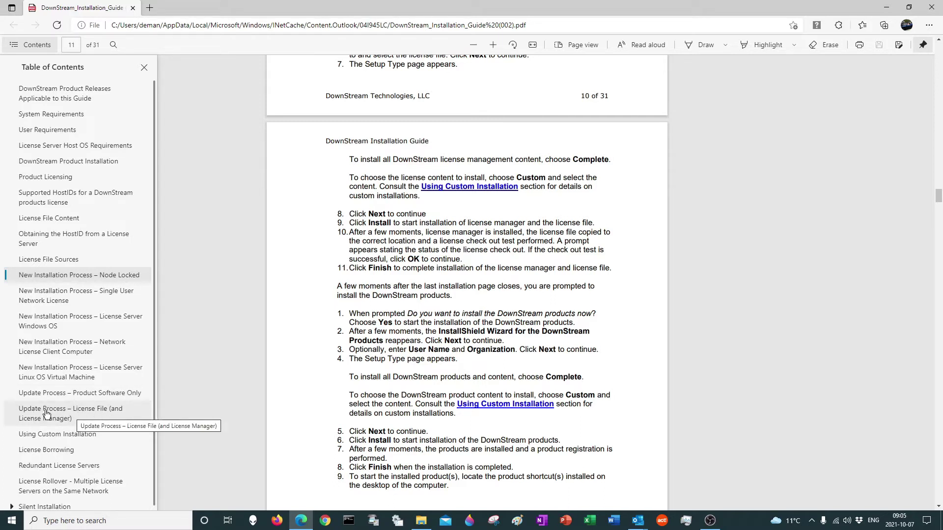
Close the Edge PDF window to get back to the EDAForce message
left_click(930, 8)
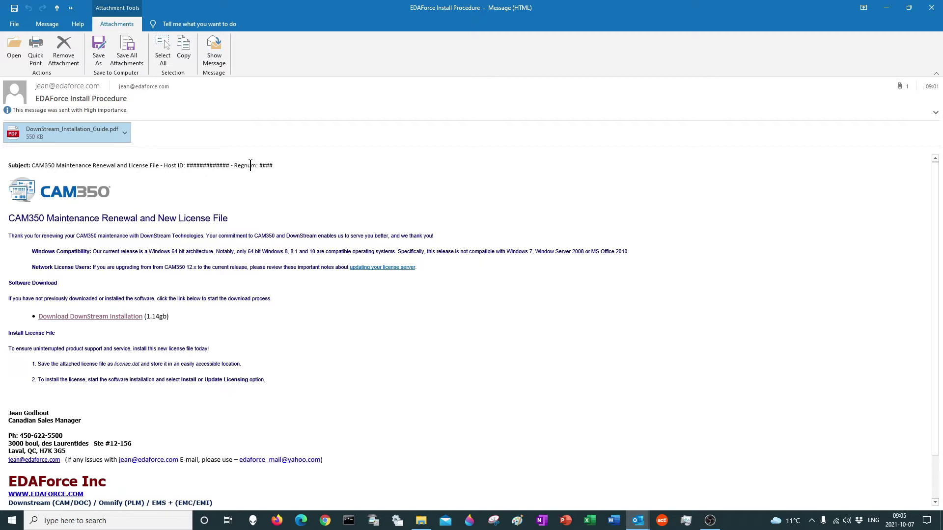
Download DownStream_Latest_Release.zip with the email's 'Download DownStream Installation' link
left_click(119, 317)
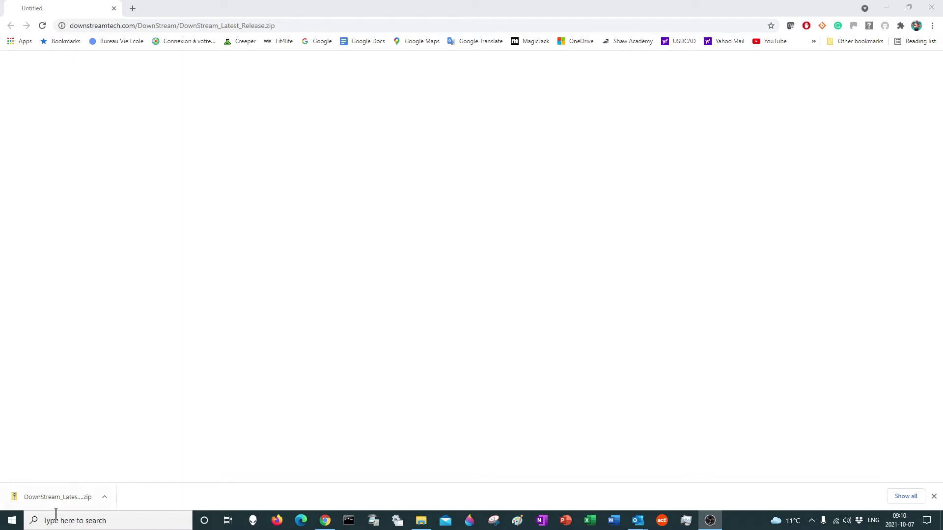
Open DownStream_Latest_Release.zip and run DownStream_2020_b1764.exe from it
left_click(67, 497)
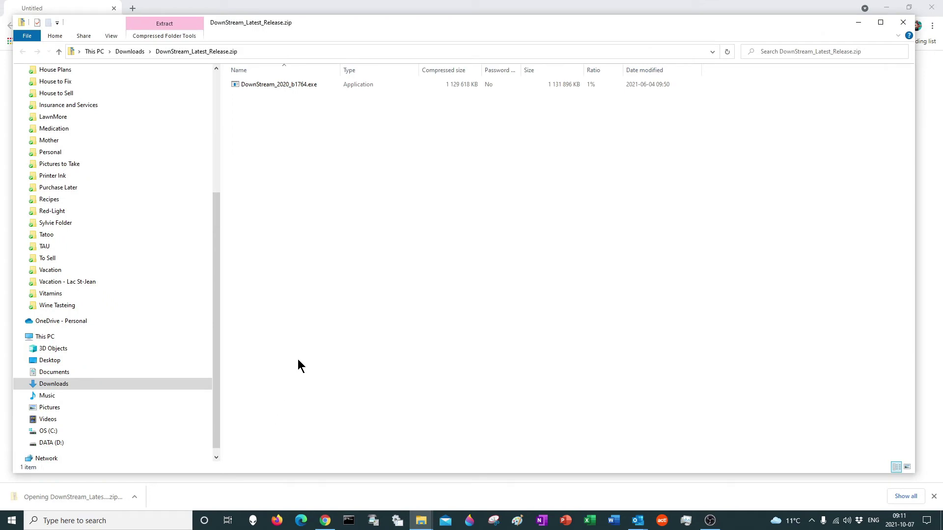
left_click(290, 85)
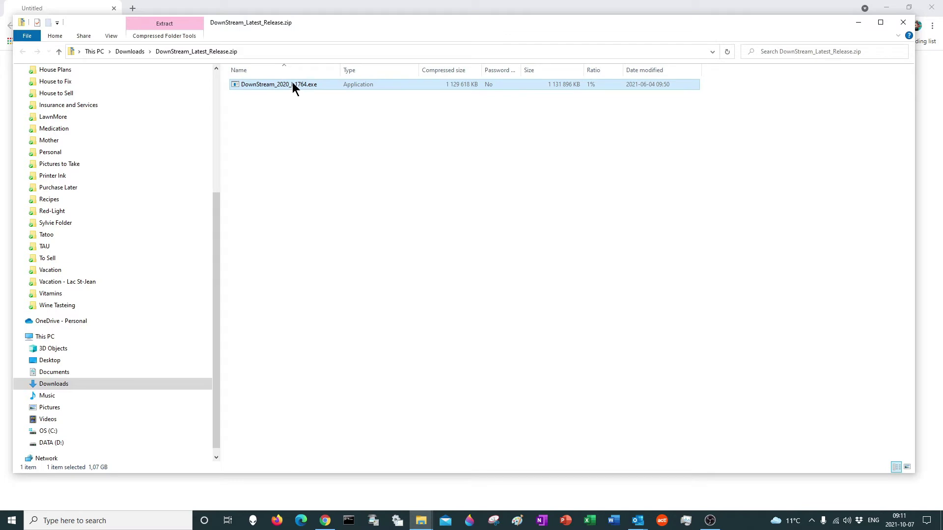
double_click(262, 85)
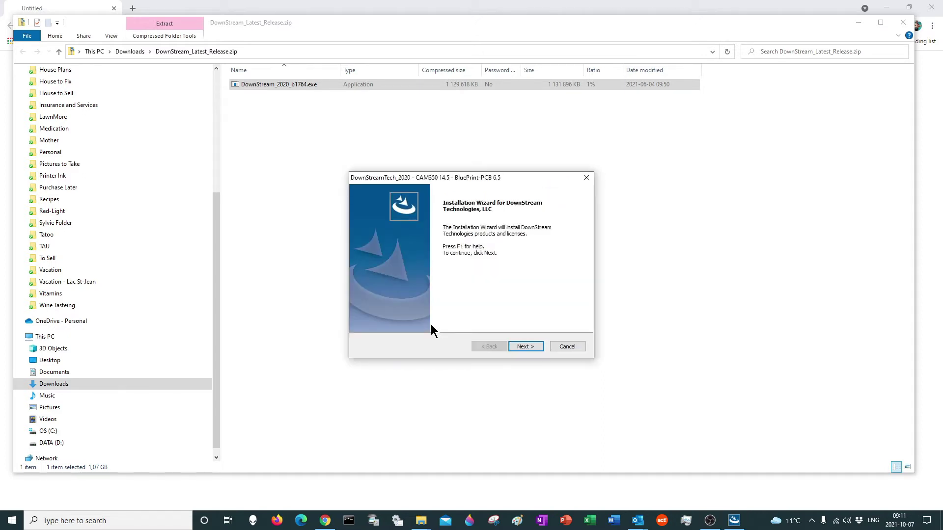
Pass the welcome page, accept the license agreement terms, and continue to Select Installation Option
left_click(526, 347)
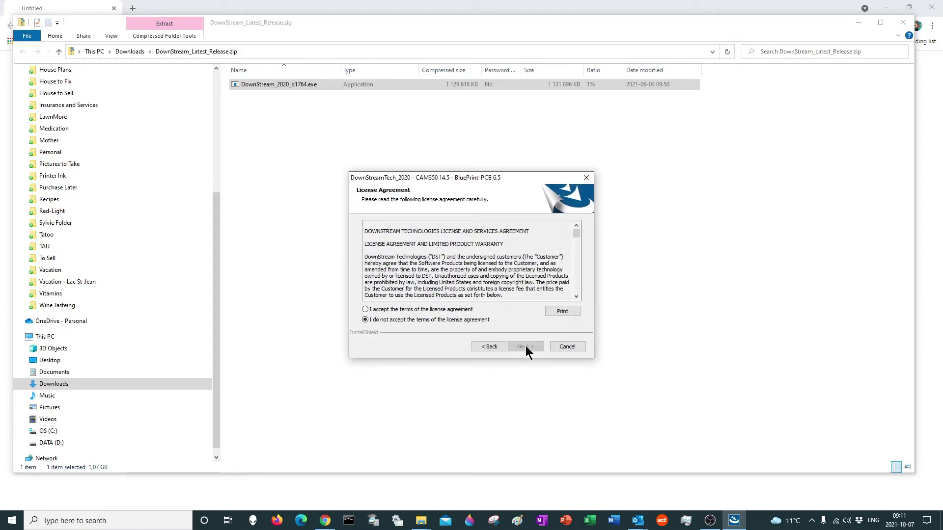
left_click(365, 309)
left_click_drag(575, 234, 573, 290)
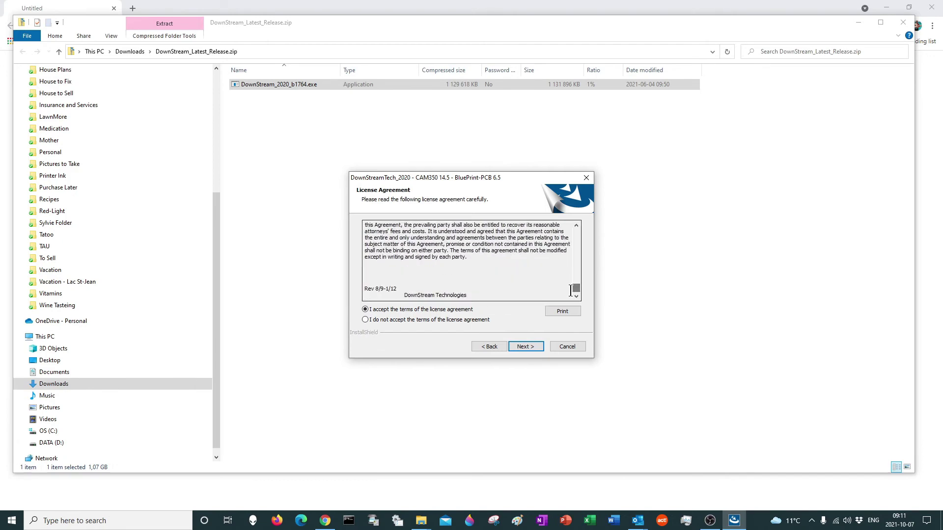
left_click(527, 347)
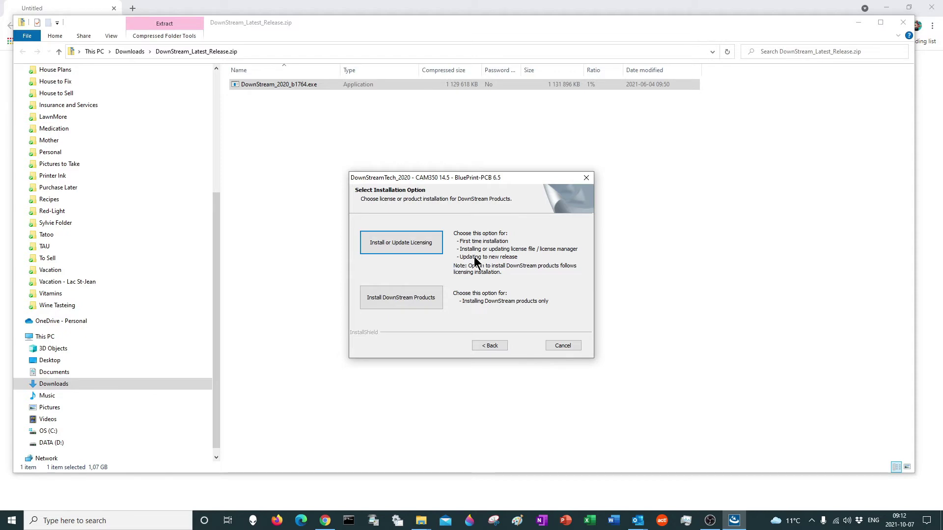
Choose 'Install or Update Licensing', then minimize the zip folder, Chrome and Outlook windows
left_click(400, 246)
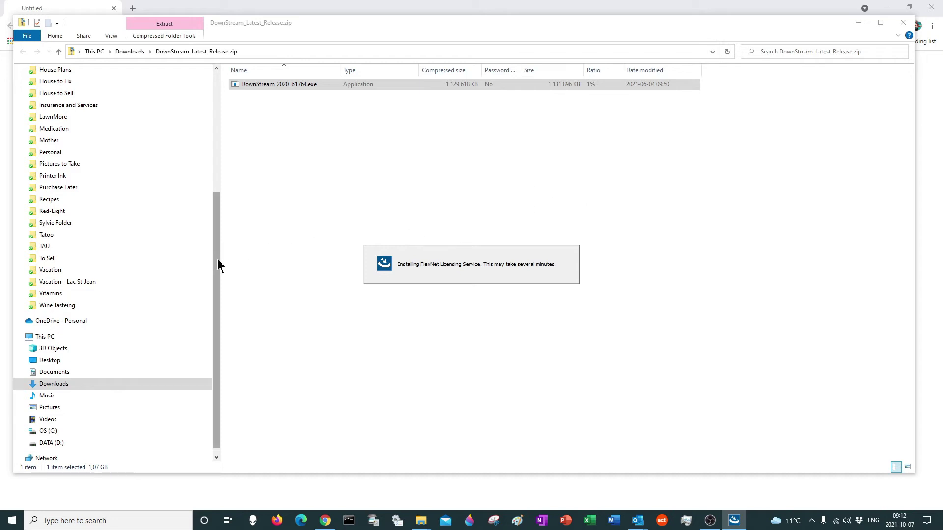
left_click(858, 22)
left_click(885, 9)
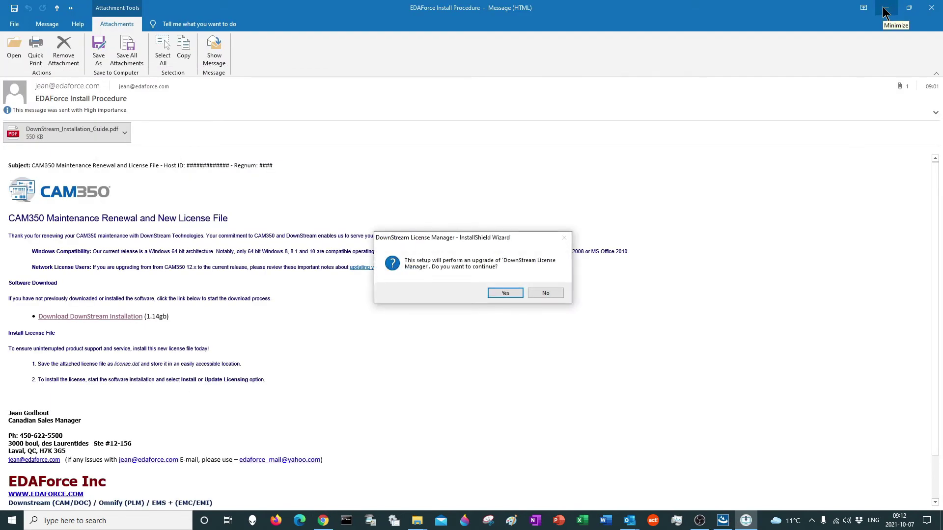
left_click(886, 9)
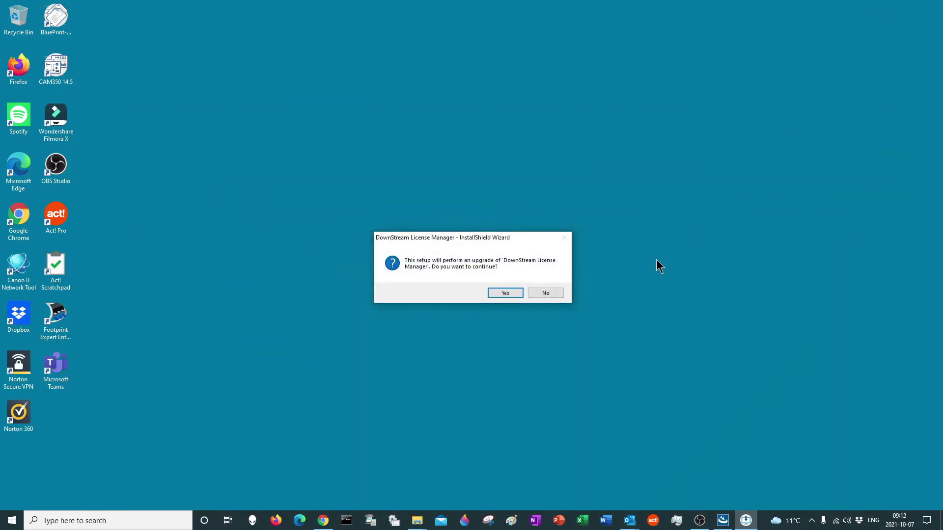
Confirm the License Manager upgrade with Yes and continue past the Welcome page
left_click(505, 293)
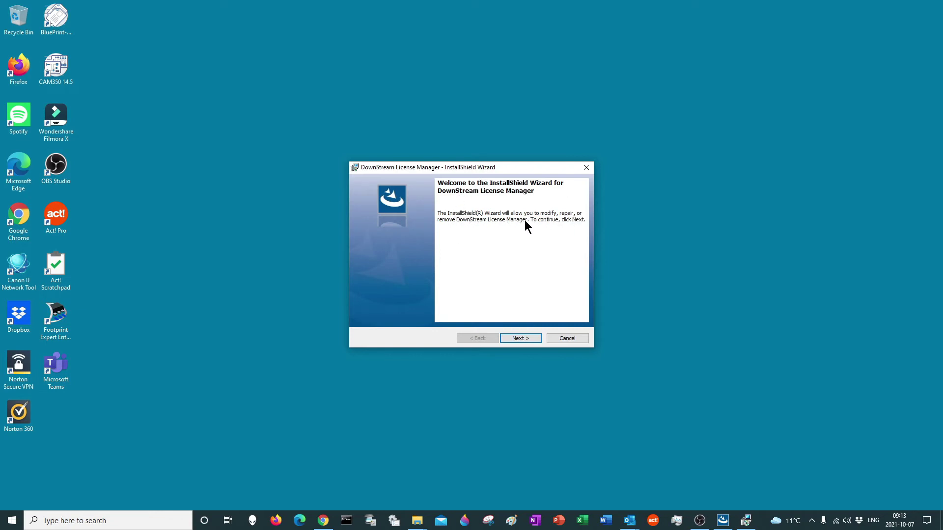
left_click(524, 340)
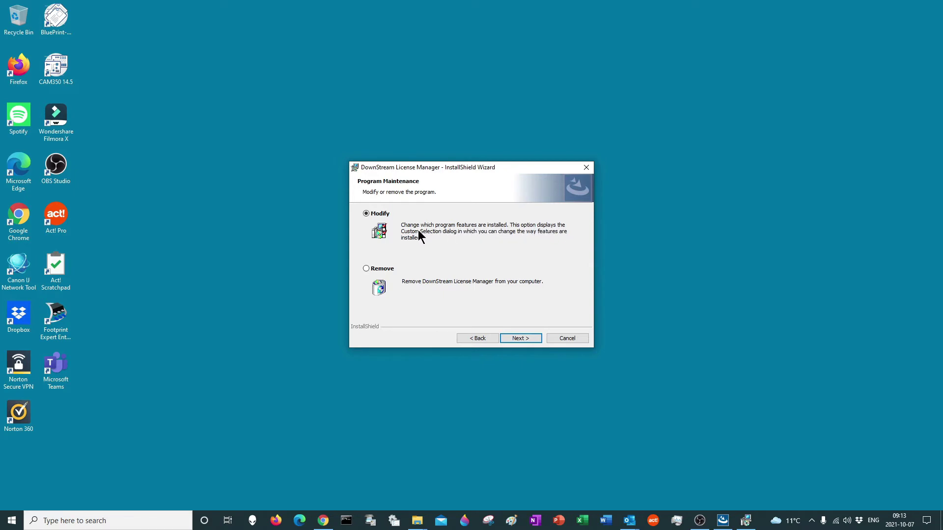
Keep Modify, 'Install License File From Media' and the Complete setup type
left_click(522, 343)
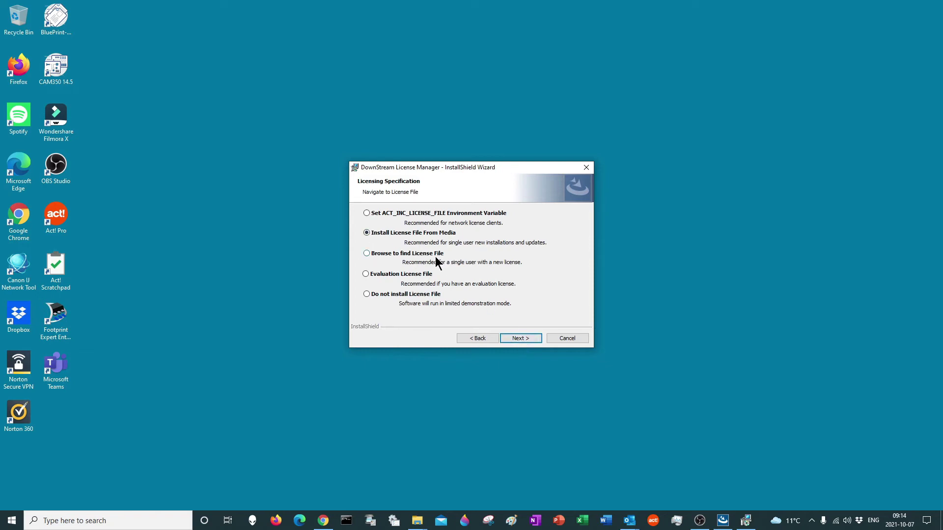
left_click(518, 339)
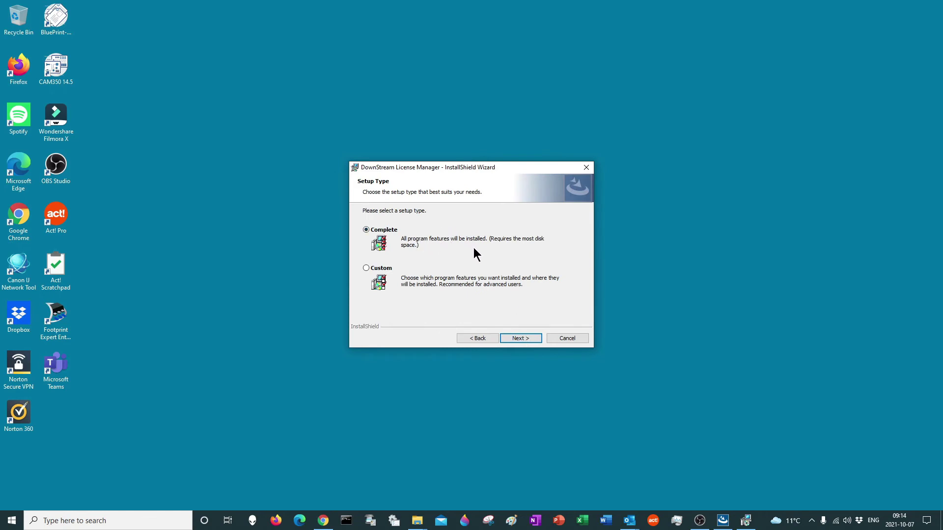
left_click(522, 338)
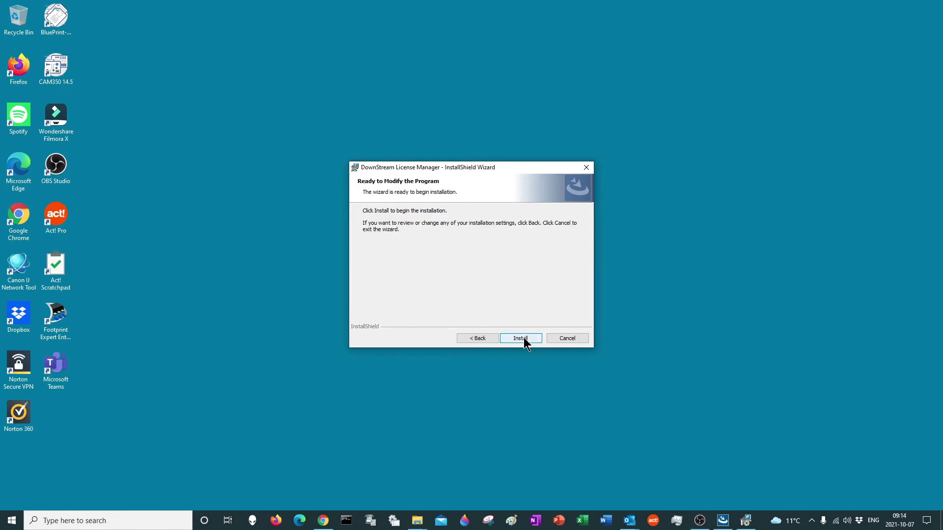
Install the License Manager, then confirm the service-started and license checkout test messages with OK
left_click(524, 337)
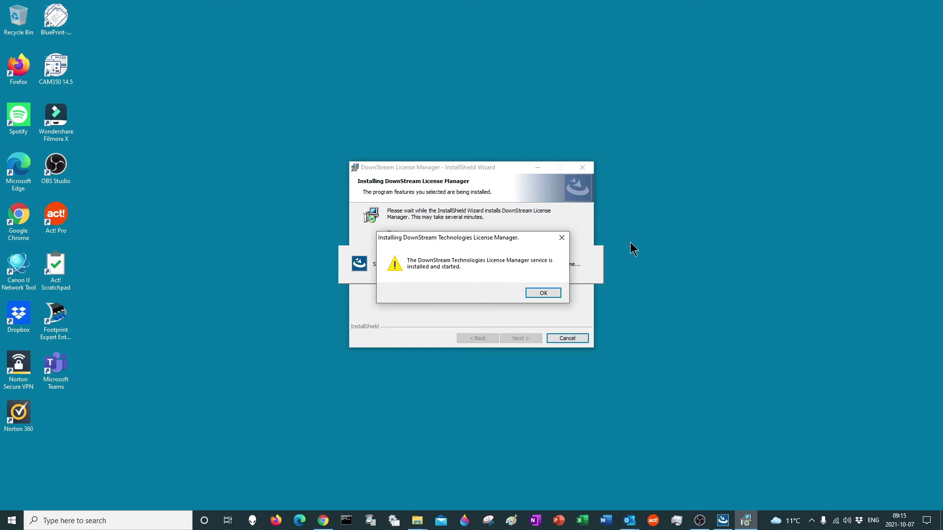
left_click(544, 293)
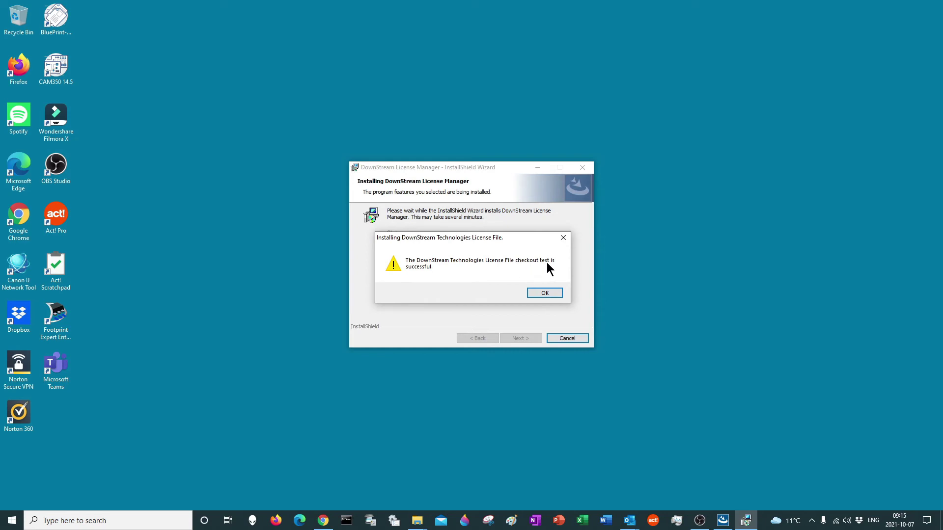
left_click(551, 294)
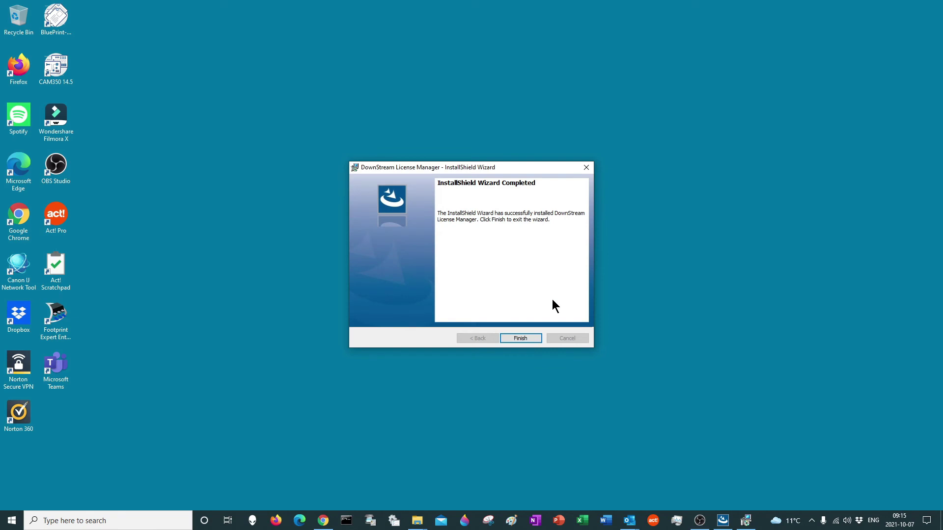
Finish the License Manager setup, then accept installing and upgrading DST2020 BluePrint 6.5 and CAM350 14.5
left_click(520, 338)
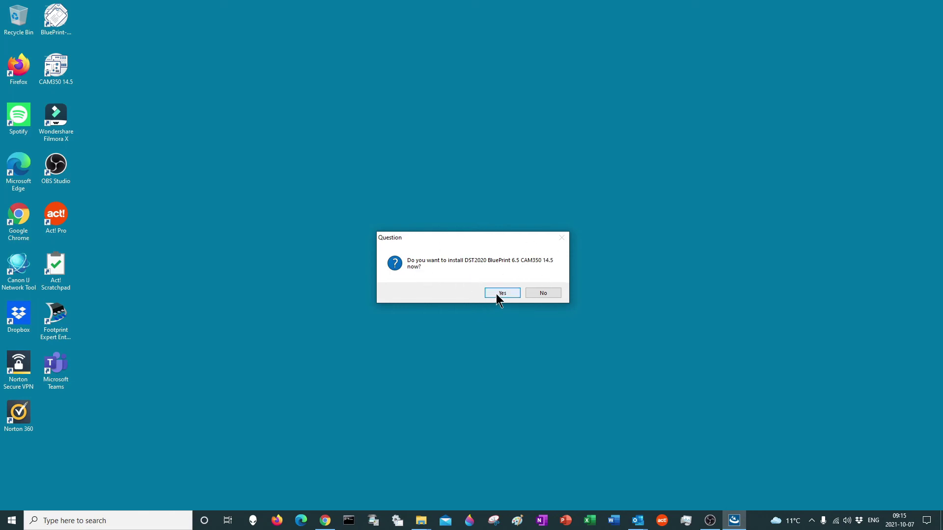
left_click(498, 293)
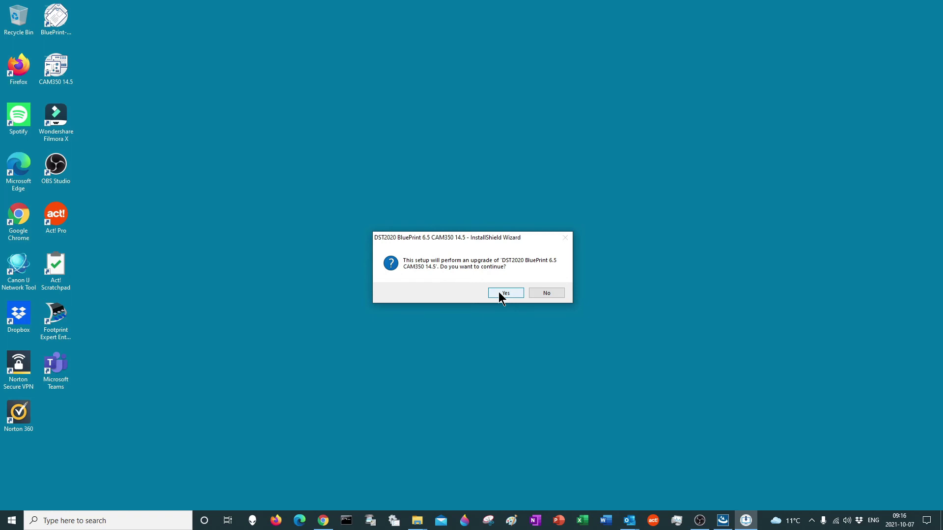
left_click(499, 293)
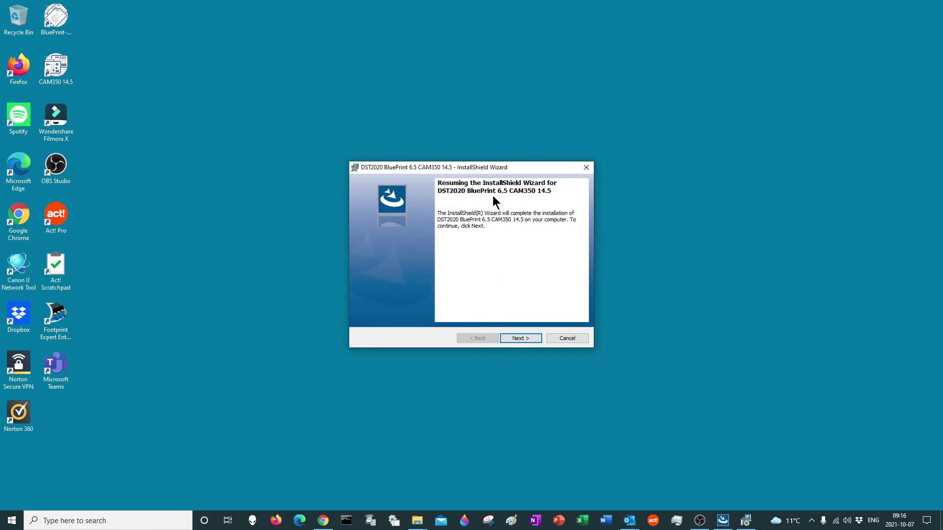
Continue the resumed installation until BluePrint 6.5 and CAM350 14.5 finish installing
left_click(523, 338)
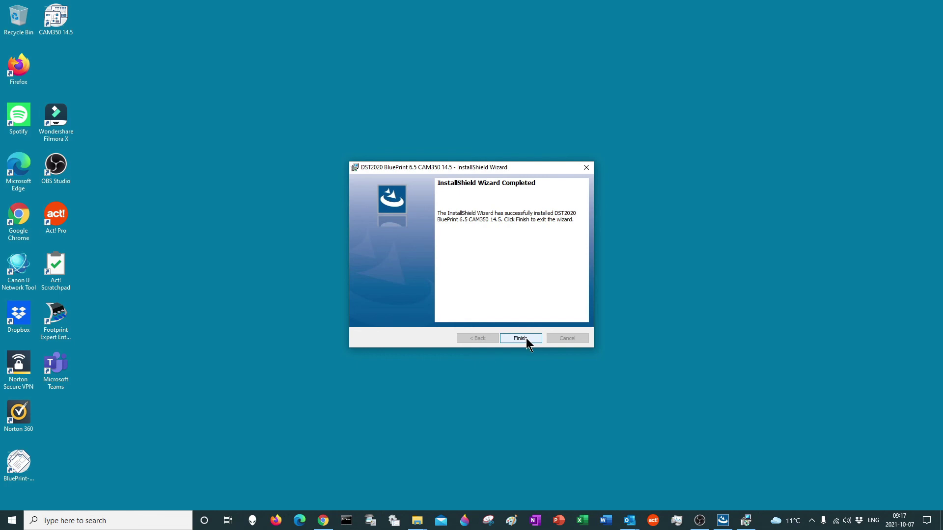
Close the completed installer and move the BluePrint-PCB shortcut beside Firefox, below CAM350 14.5
left_click(526, 338)
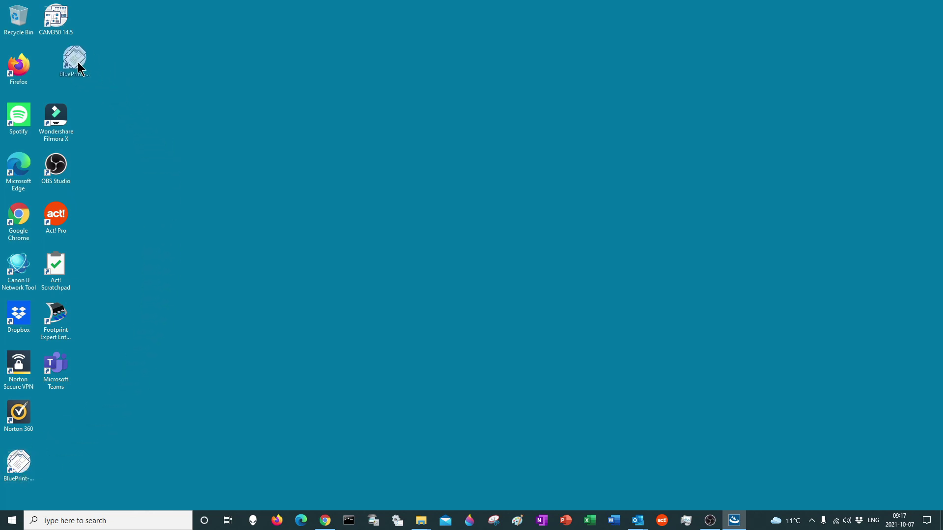
left_click_drag(55, 67, 57, 66)
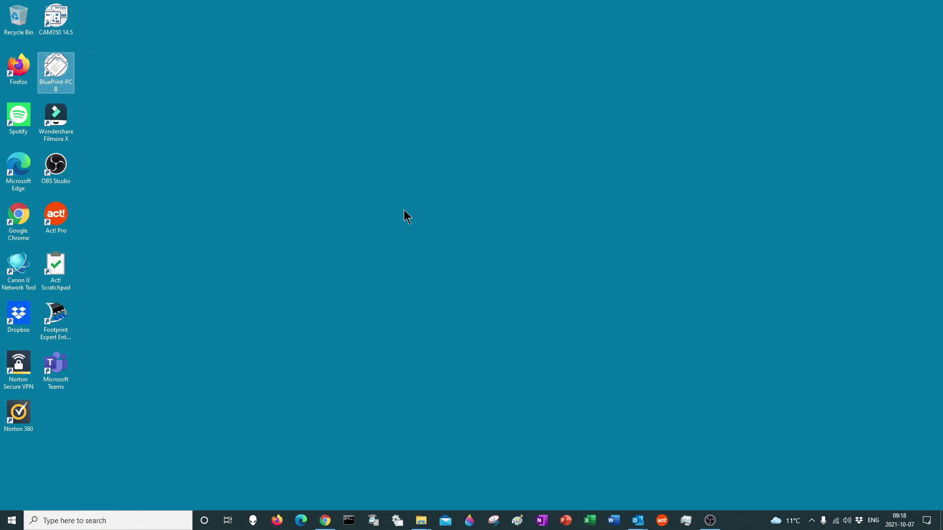
left_click(156, 110)
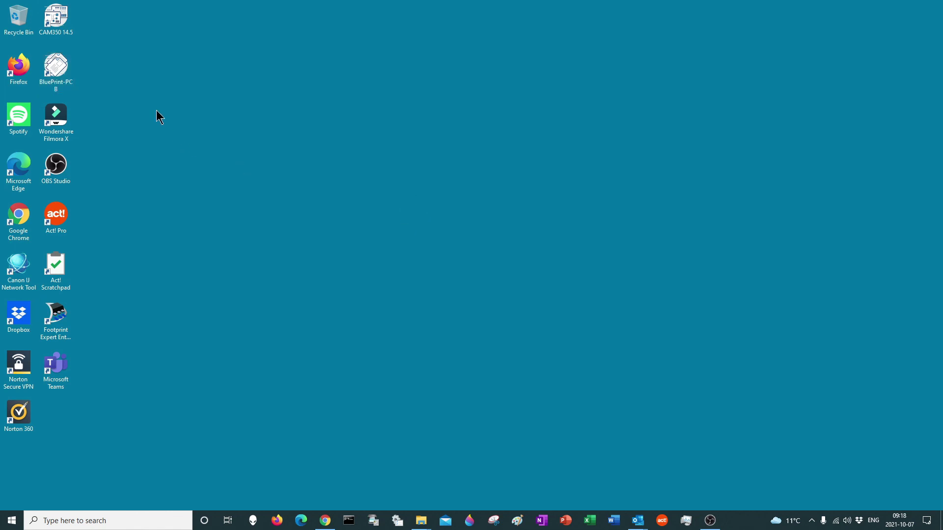
Launch CAM350 14.5 maximized, check its File new-document options, then close it
double_click(55, 16)
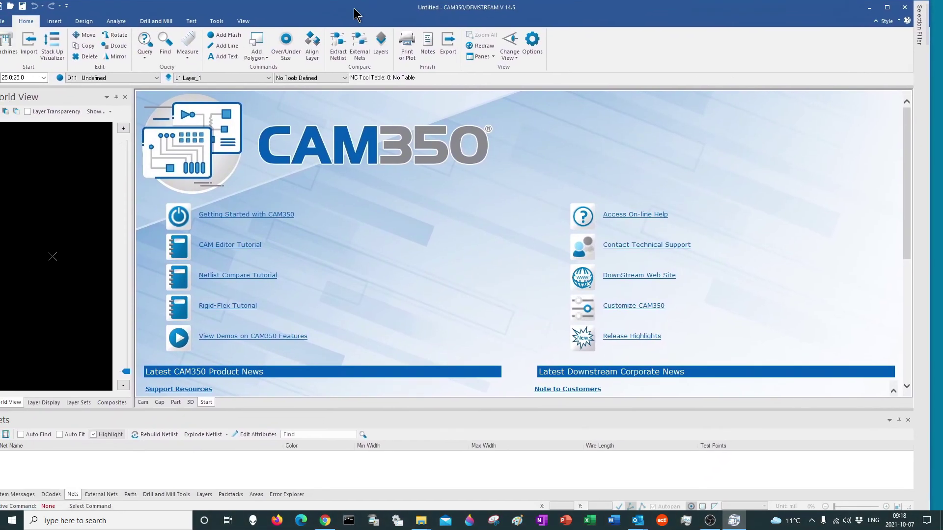
double_click(357, 15)
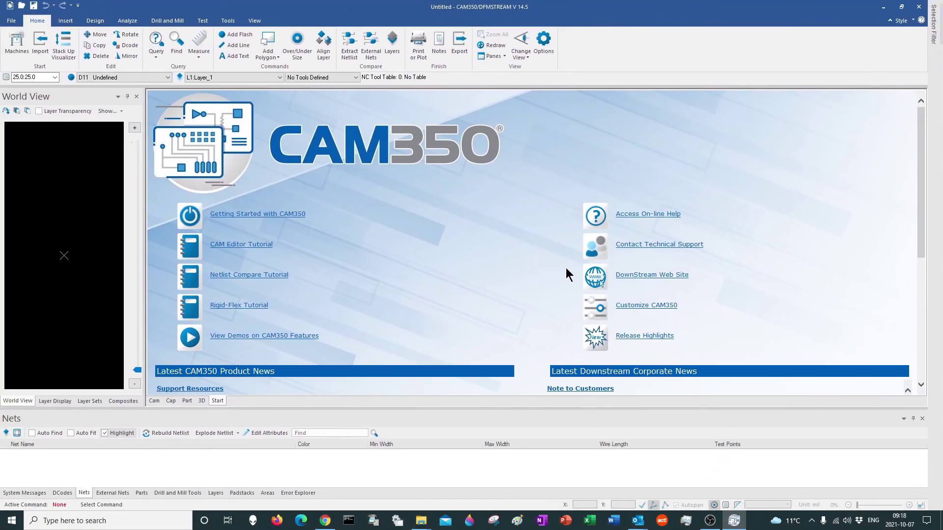
left_click(10, 17)
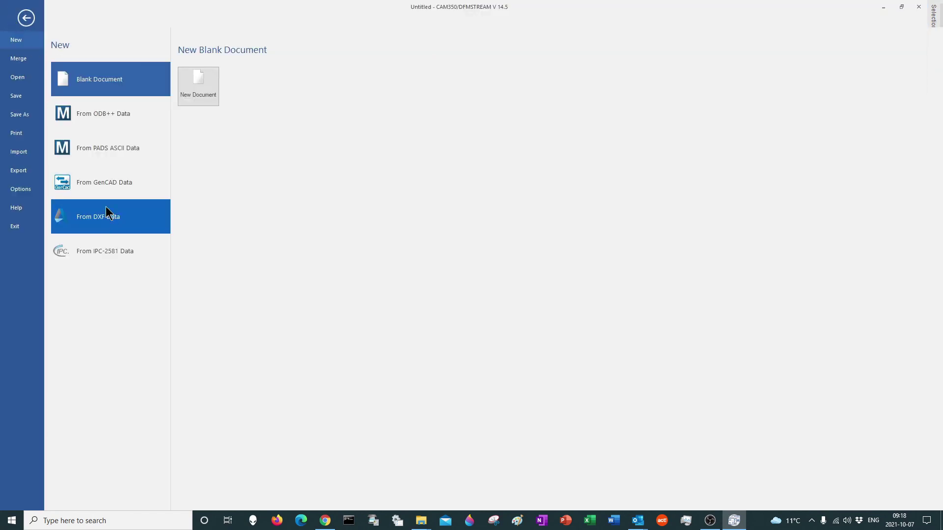
left_click(919, 6)
Launch BluePrint-PCB 6.5 maximized, view its File recent documents list, then close it
double_click(56, 67)
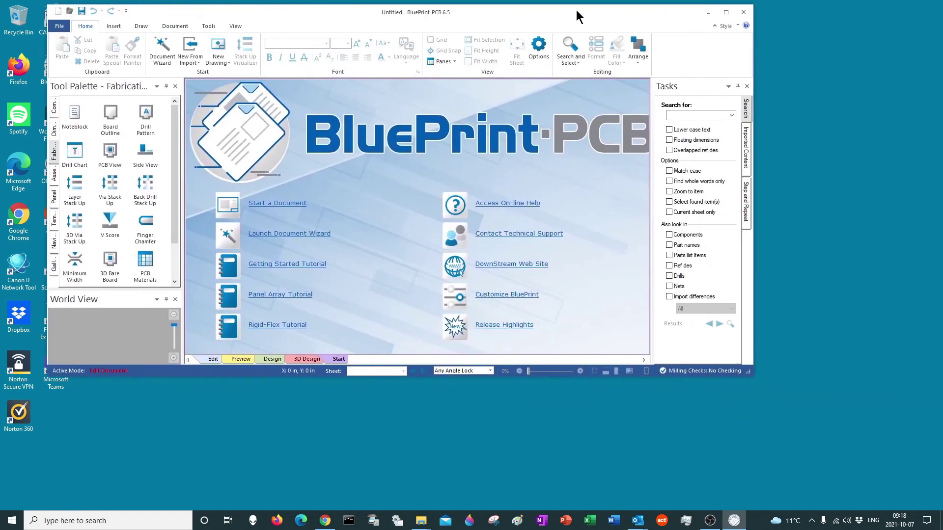
double_click(579, 17)
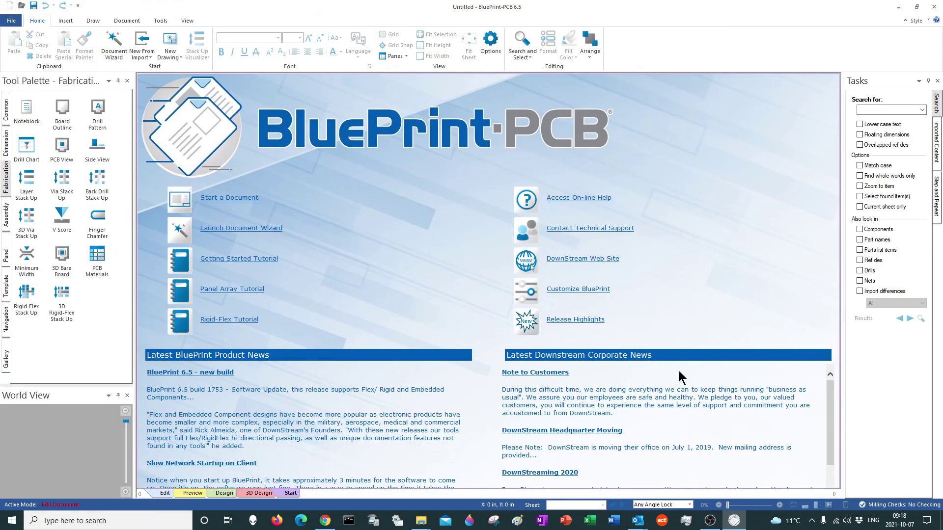
left_click(9, 23)
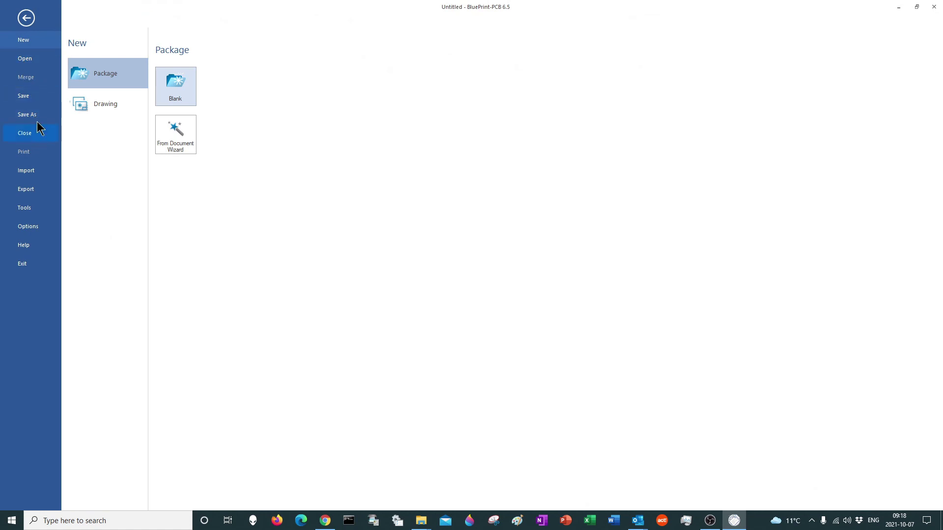
left_click(33, 61)
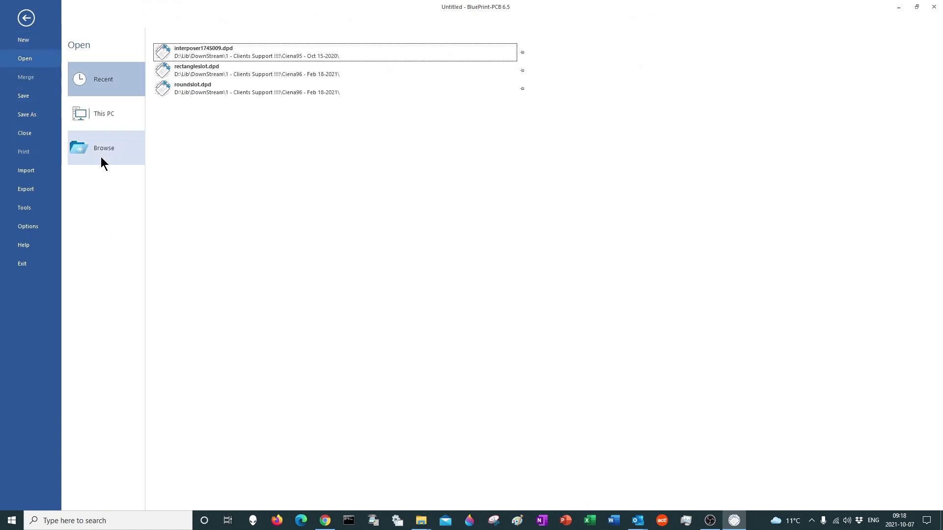
left_click(933, 7)
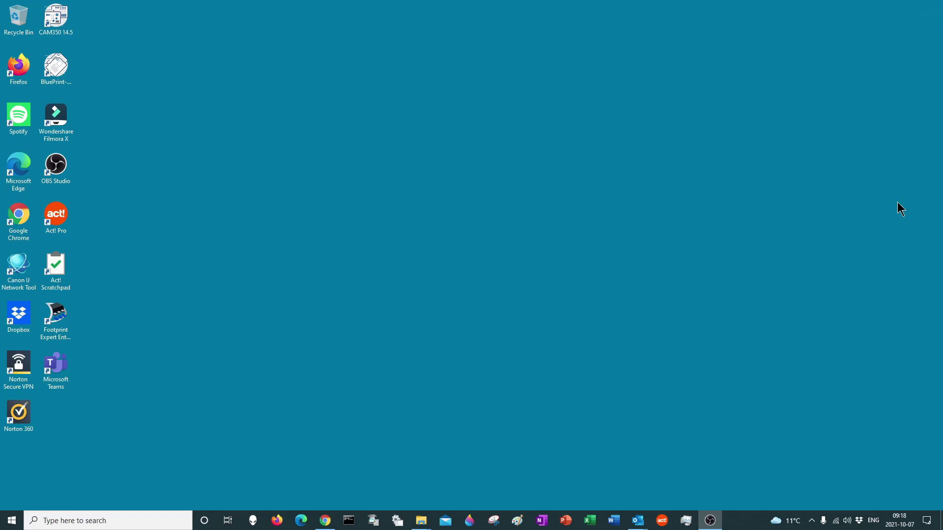